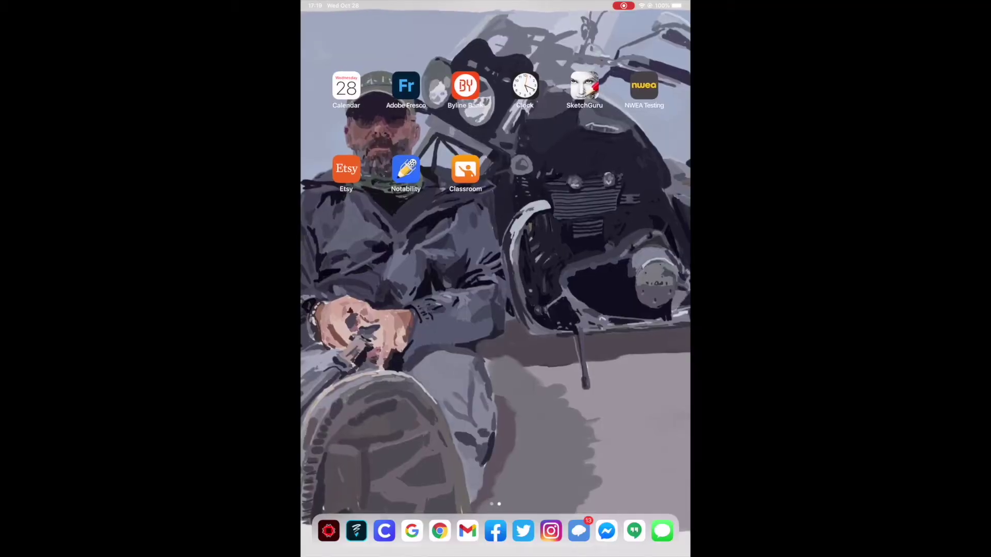
# Launch Adobe Photoshop Sketch from the dock to reach its project gallery.
pyautogui.click(356, 531)
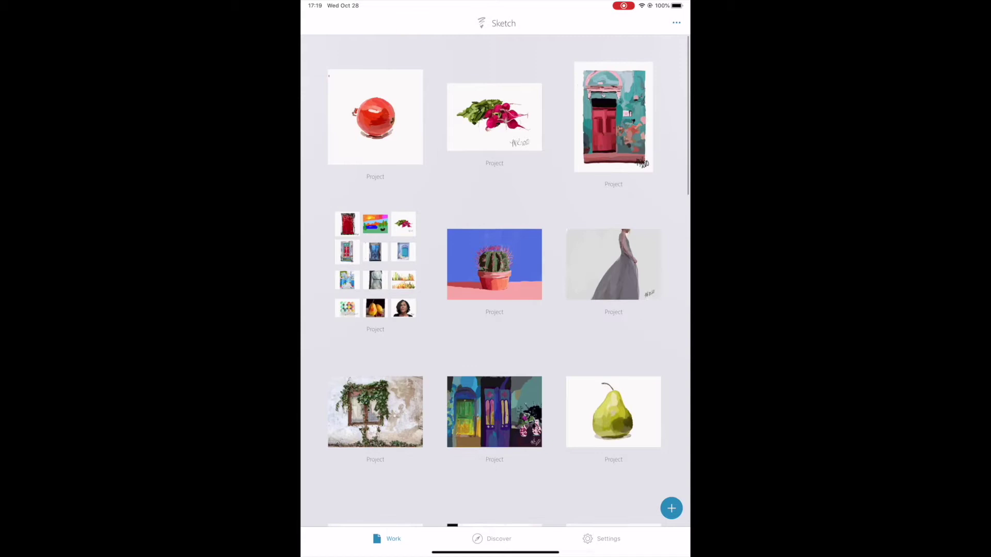
# Open the red tomato drawing and choose to share it as an image.
pyautogui.click(375, 117)
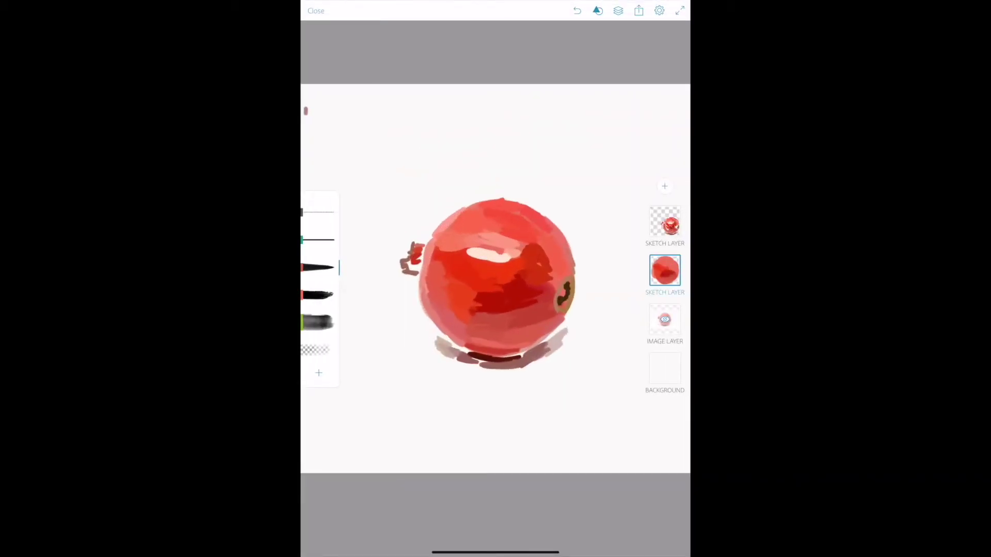
pyautogui.click(638, 10)
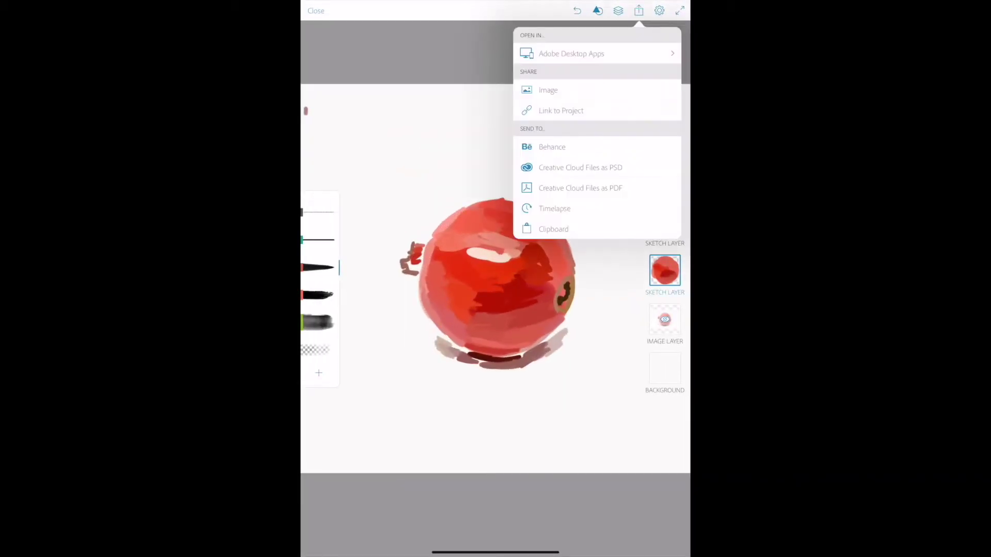
pyautogui.click(548, 90)
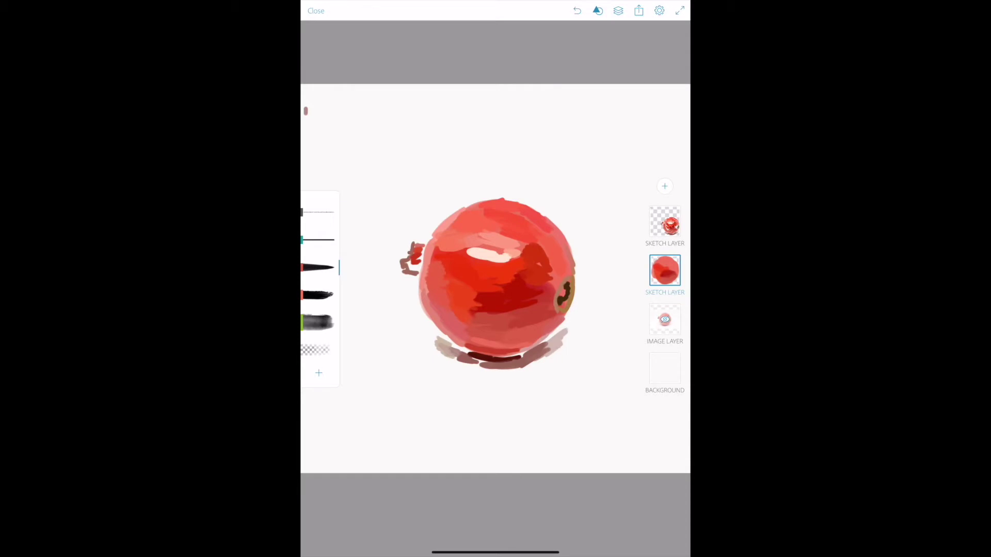
# Close the drawing, return to the Projects gallery, and go back to the home screen.
pyautogui.click(315, 10)
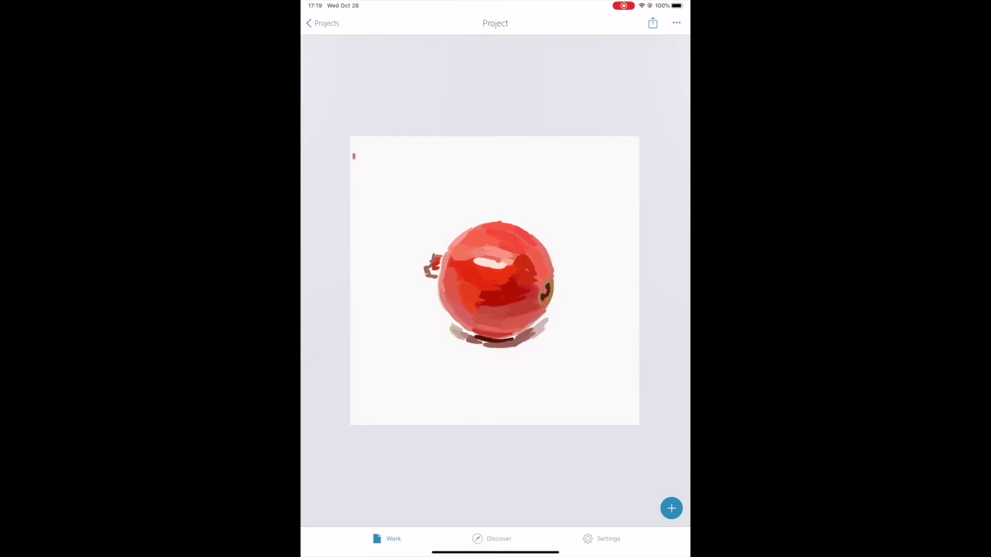
pyautogui.click(322, 23)
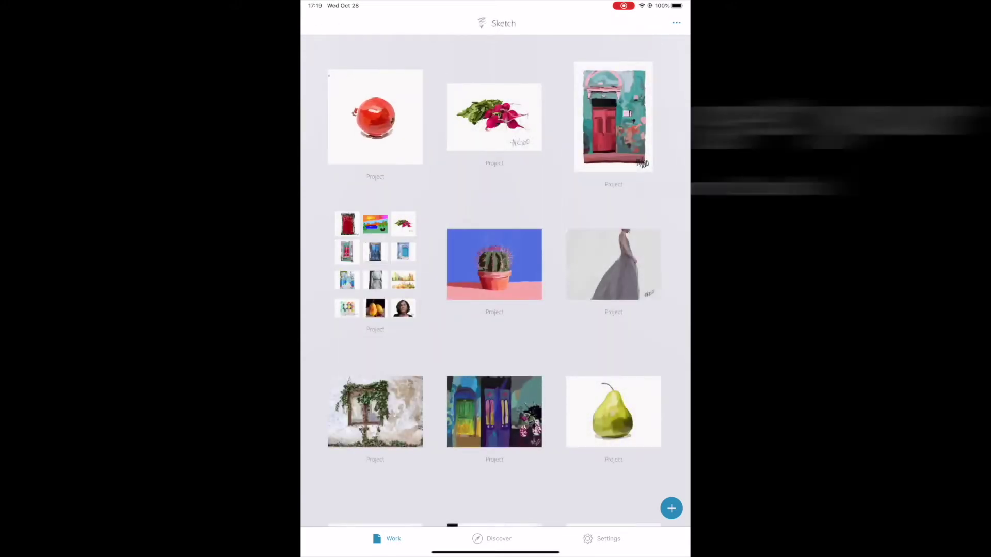
pyautogui.moveTo(495, 552); pyautogui.dragTo(495, 310)
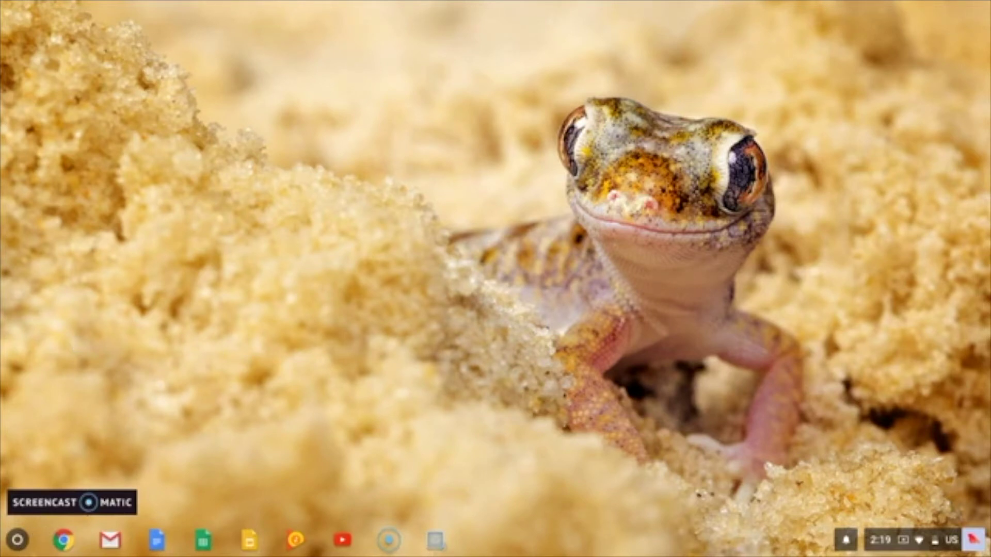
# Search the launcher for 'camera' and launch the Camera app.
pyautogui.click(19, 541)
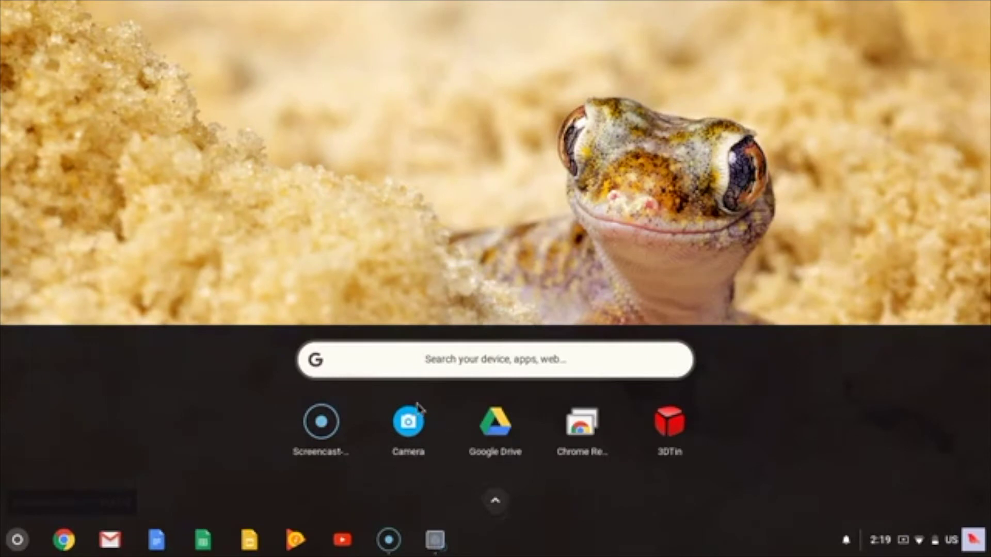
pyautogui.click(452, 367)
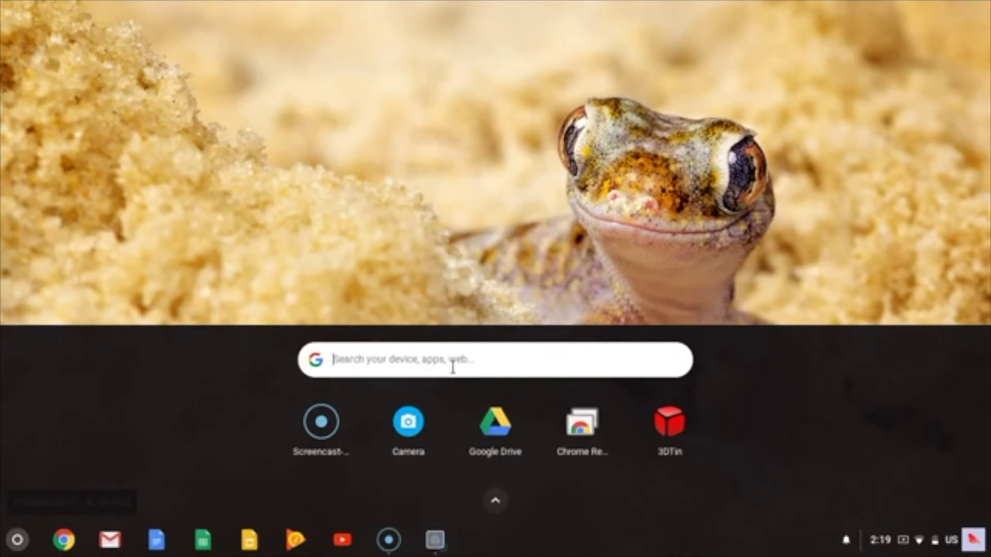
pyautogui.write('camer')
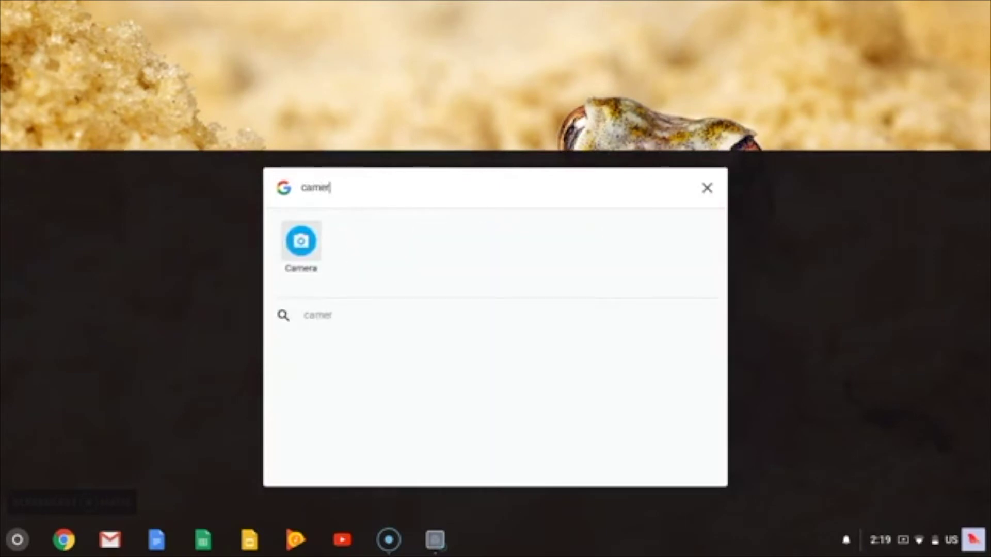
pyautogui.click(292, 253)
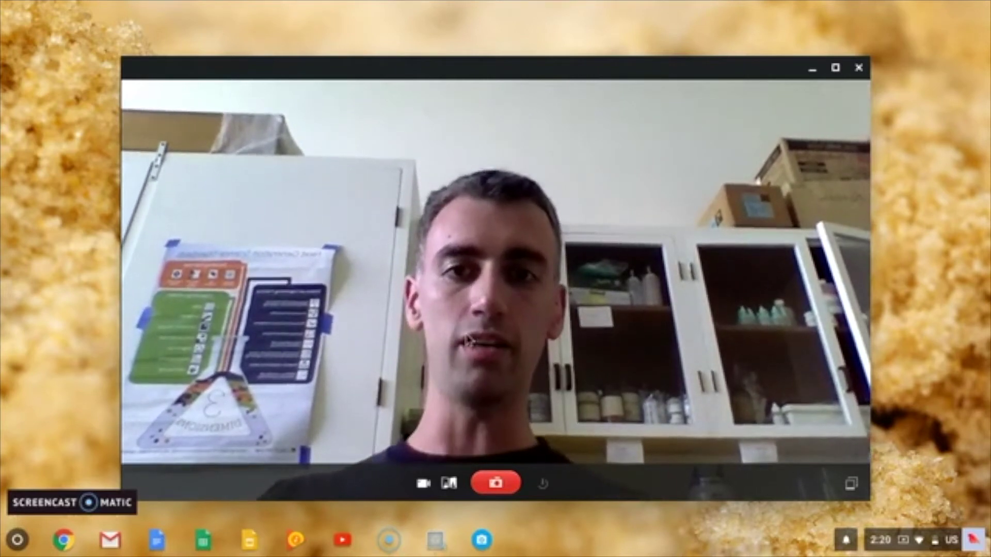
# Snap a webcam photo and view it in the Camera gallery.
pyautogui.click(486, 494)
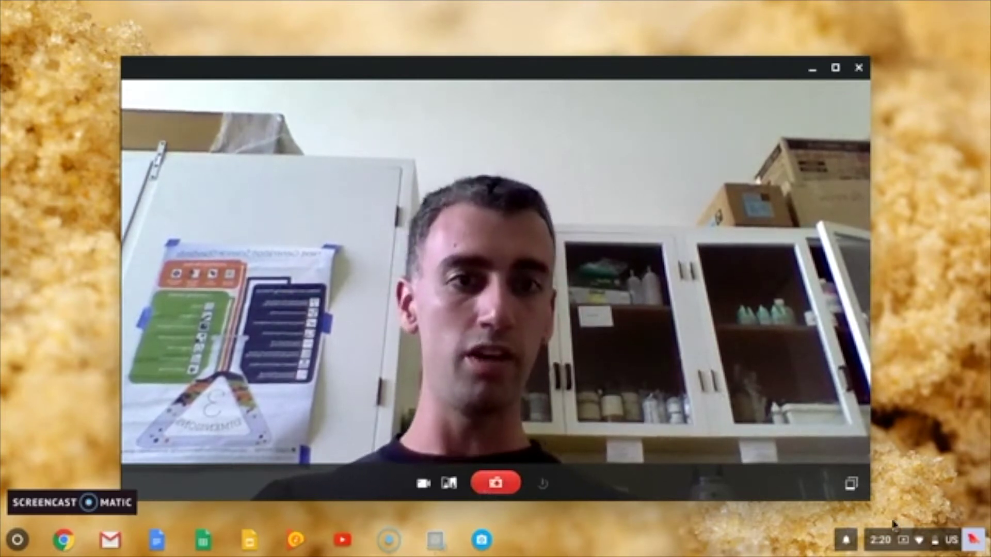
pyautogui.click(852, 485)
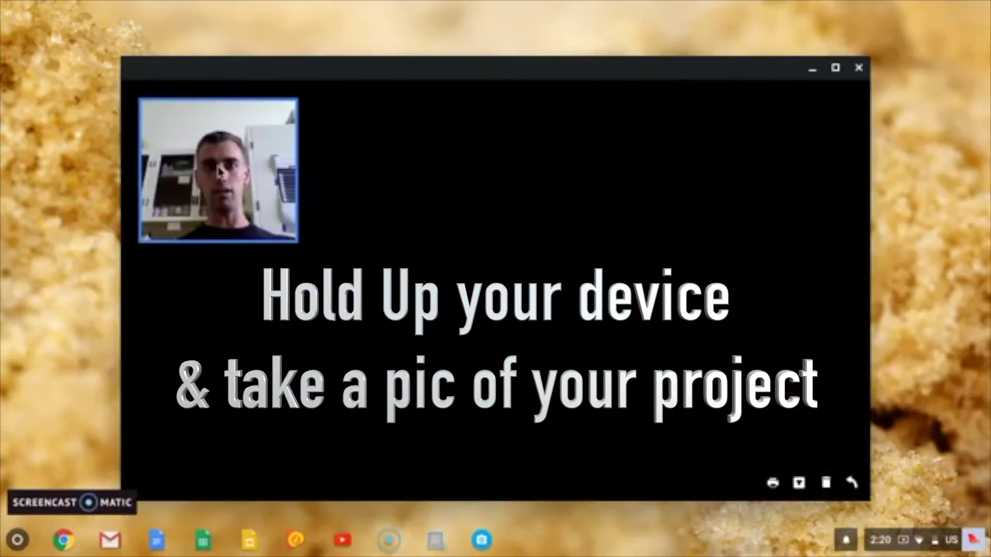
# Save the photo to disk in a newly created 'My Photos' folder, then close Camera.
pyautogui.click(799, 485)
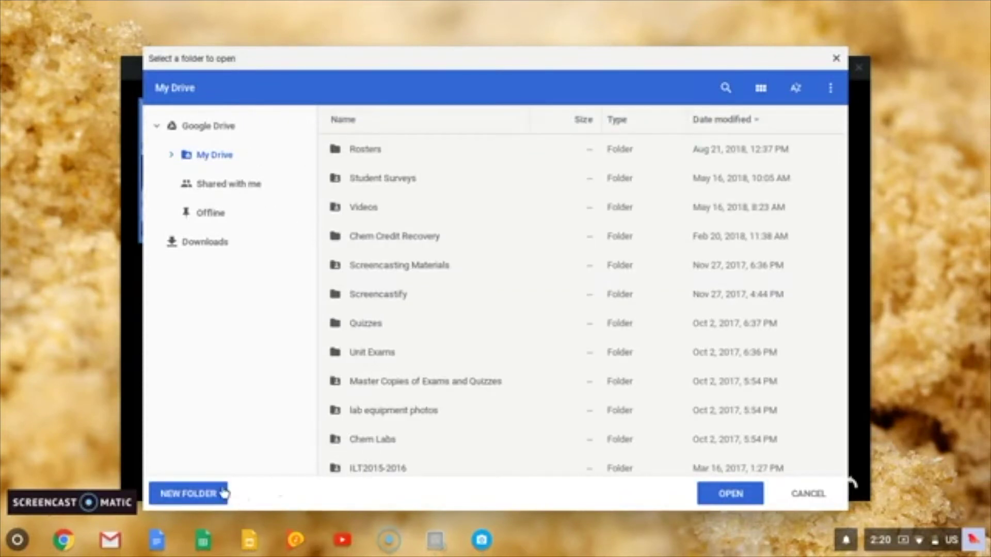
pyautogui.click(203, 494)
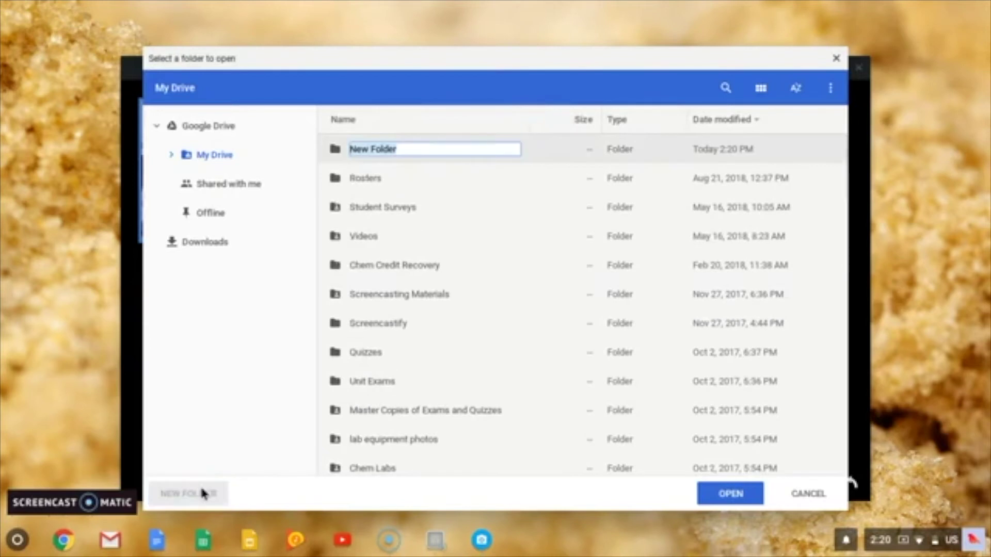
pyautogui.write('My Photos')
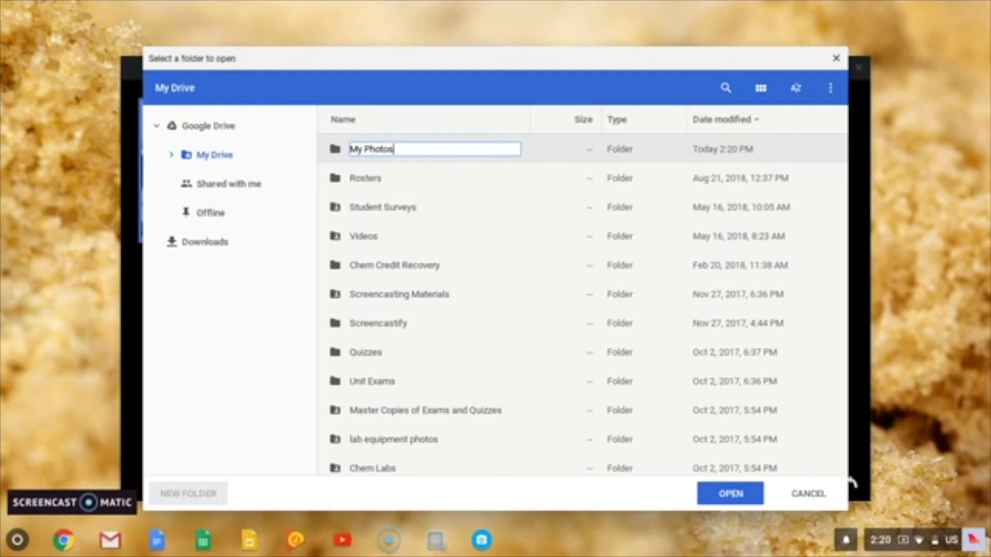
pyautogui.press('Return')
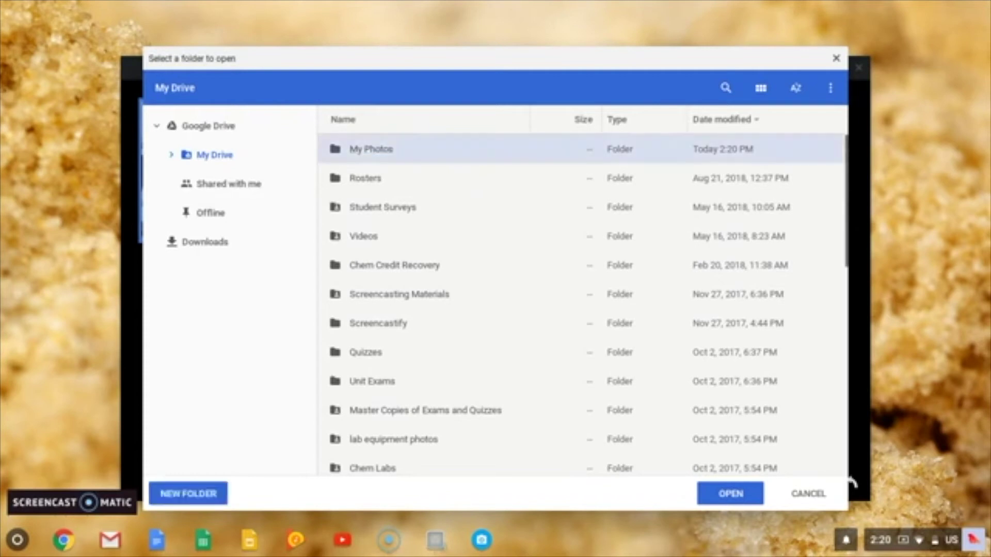
pyautogui.press('Return')
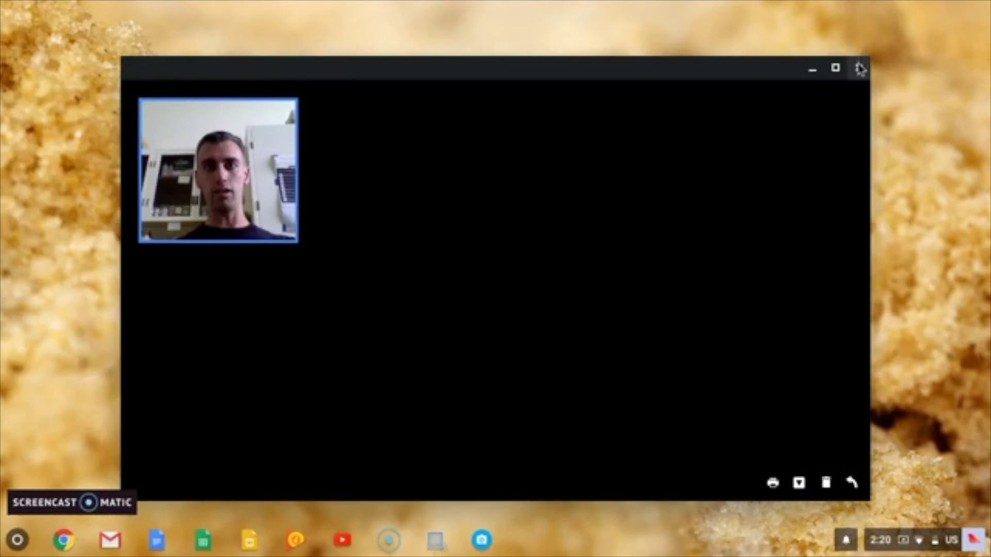
pyautogui.click(859, 69)
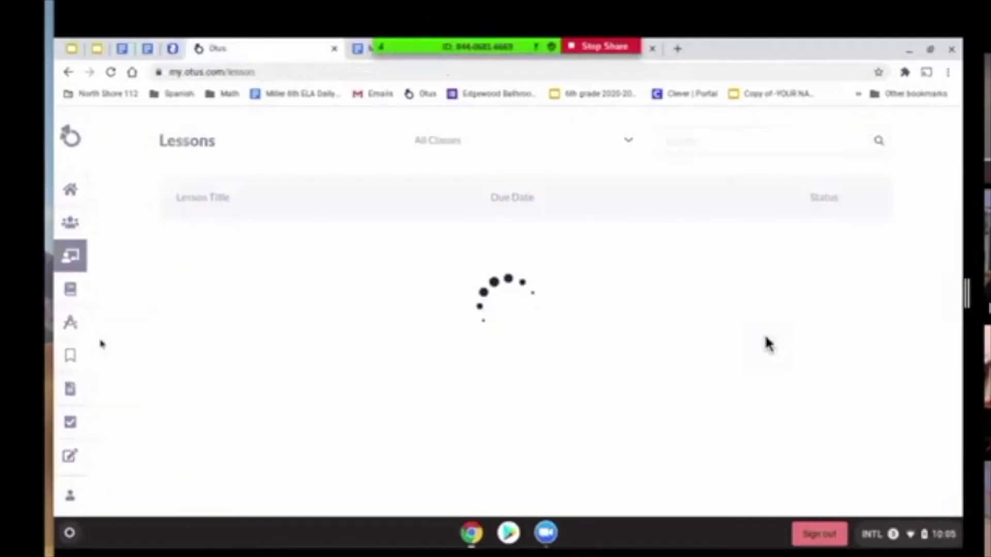
# Start the 'Week 1 - 5 Things' assessment from Assessments and scroll to Student Attachments.
pyautogui.click(161, 328)
pyautogui.scroll(-1, 393, 330)
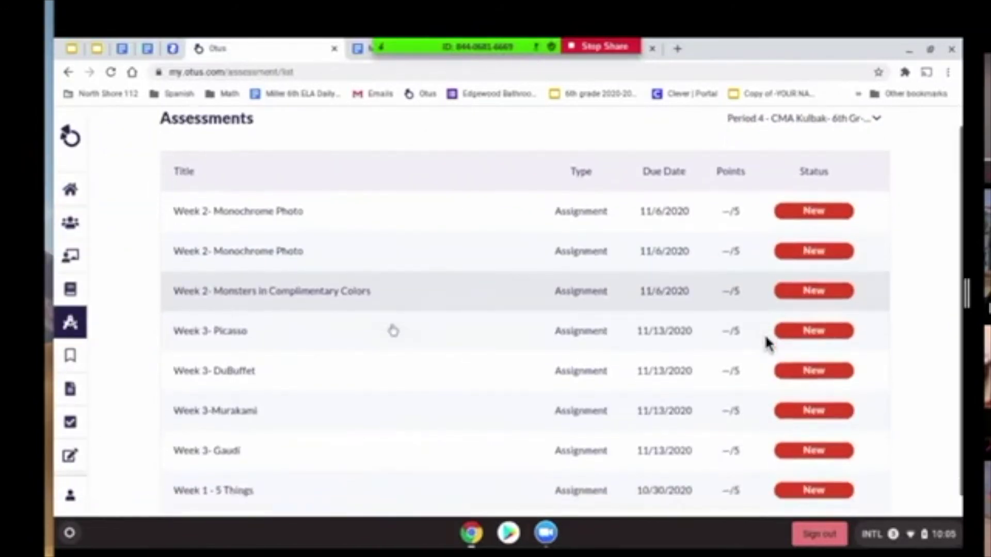
pyautogui.scroll(-1, 394, 330)
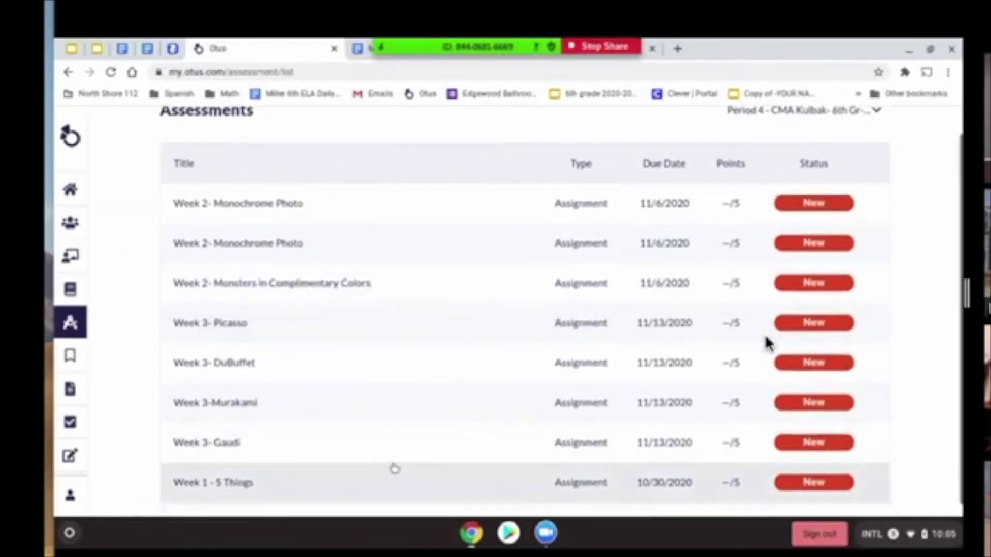
pyautogui.click(394, 468)
pyautogui.click(516, 326)
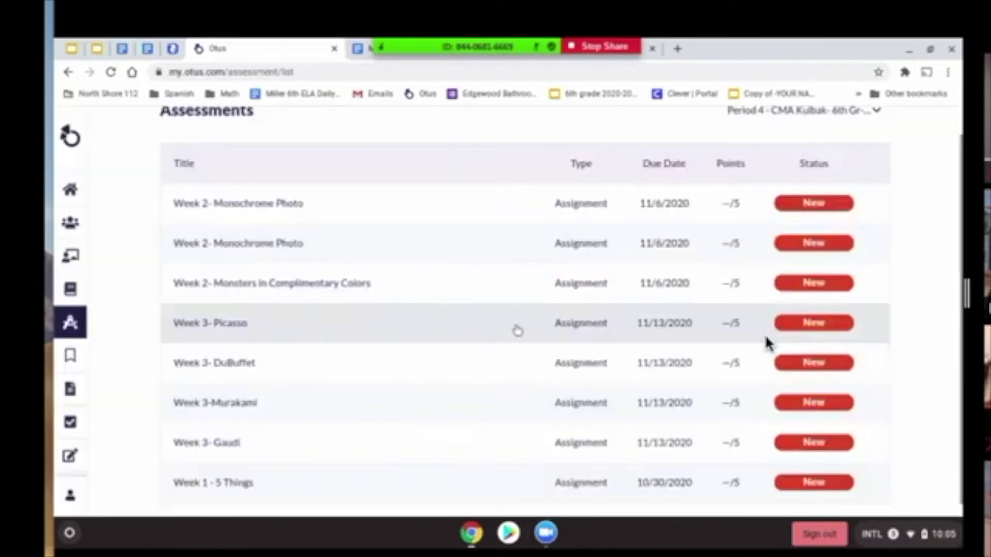
pyautogui.scroll(-2, 521, 420)
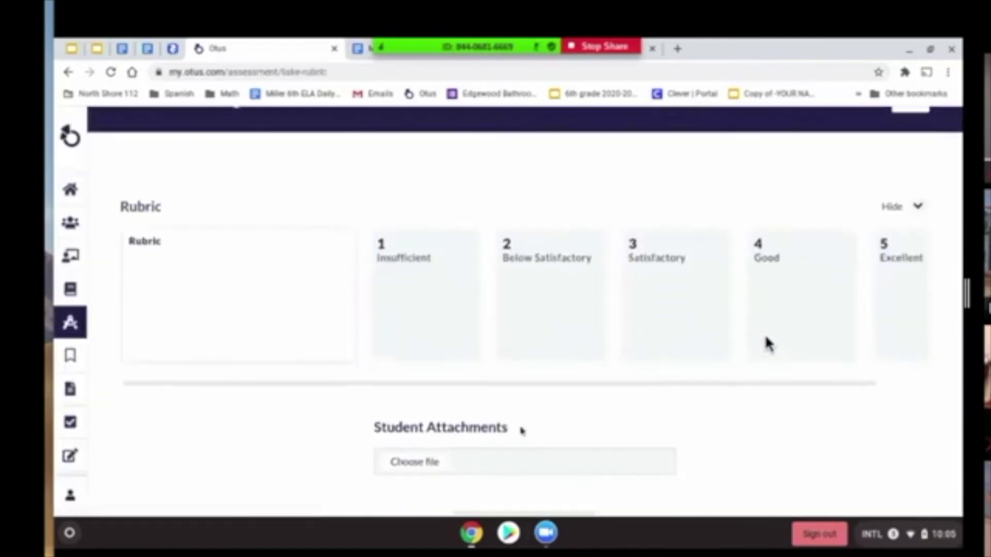
pyautogui.scroll(-2, 768, 344)
pyautogui.scroll(5, 767, 344)
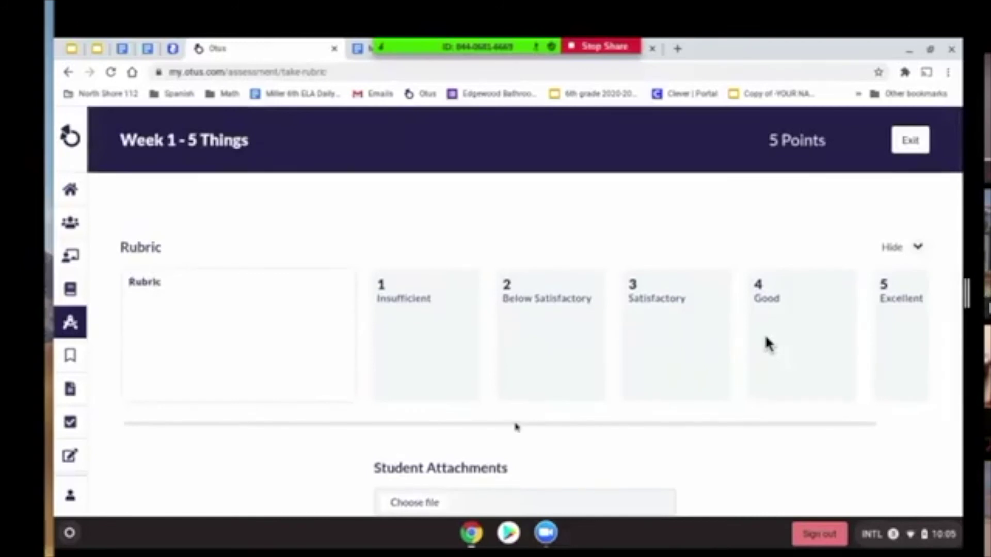
pyautogui.scroll(-3, 490, 406)
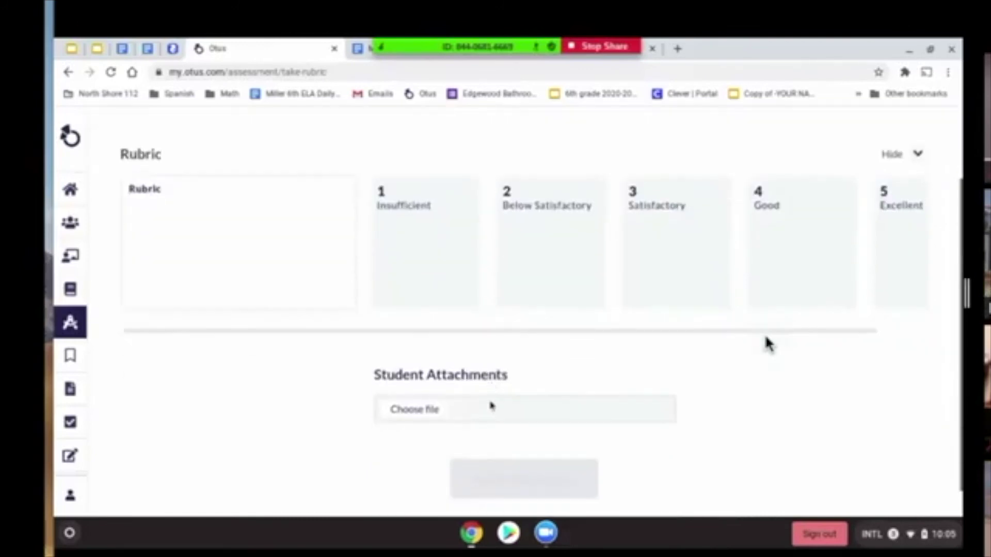
# Upload 2020_10_27_0gt_Kleki.png as a student attachment and save it.
pyautogui.click(478, 390)
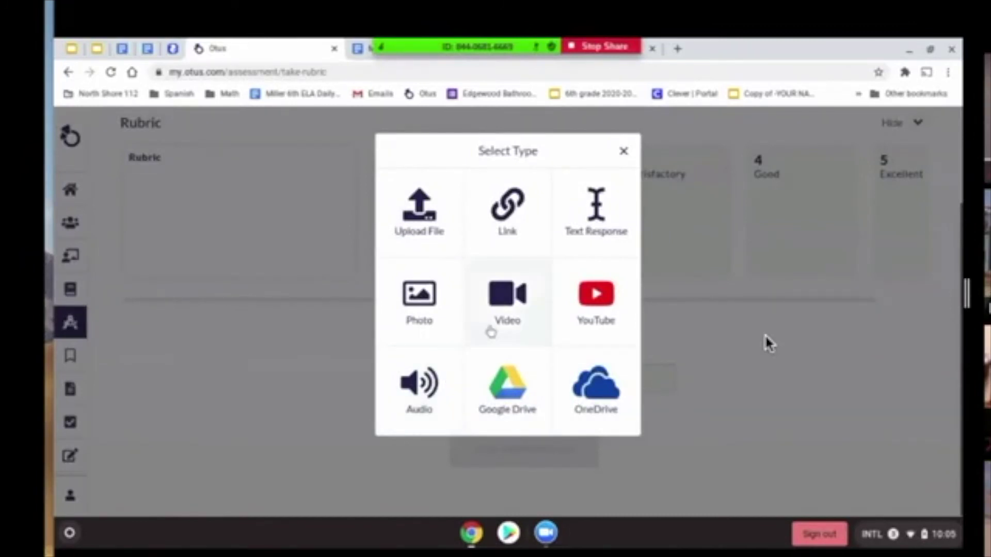
pyautogui.click(436, 212)
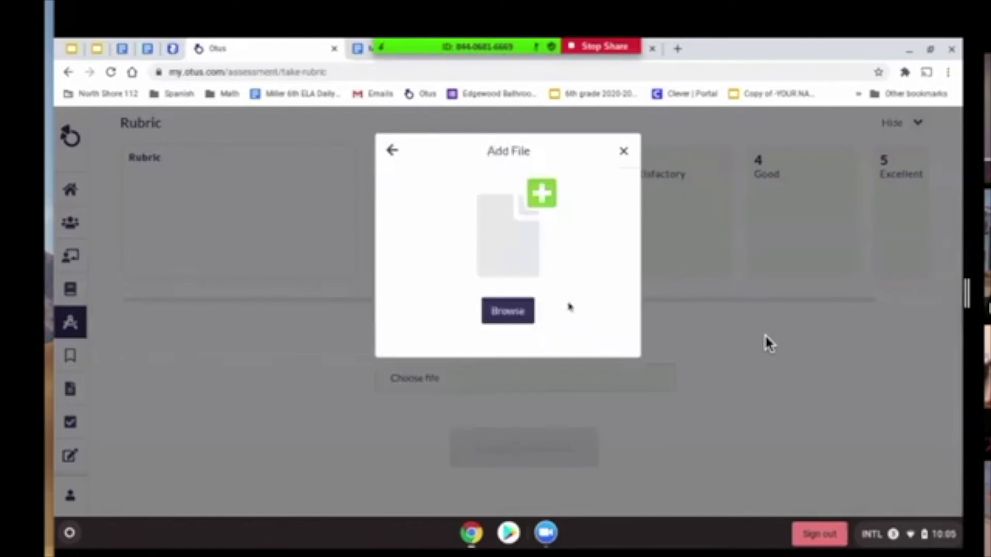
pyautogui.click(508, 314)
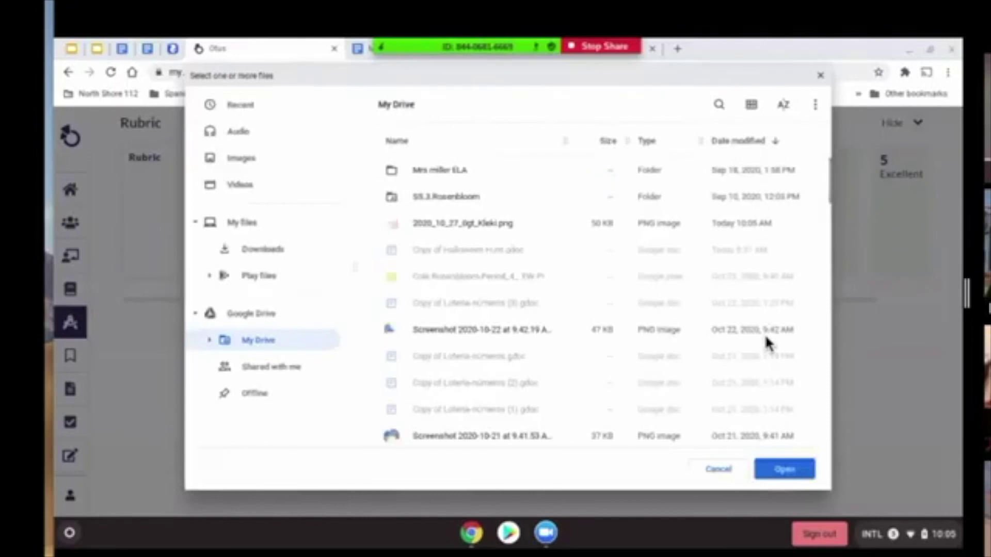
pyautogui.click(517, 228)
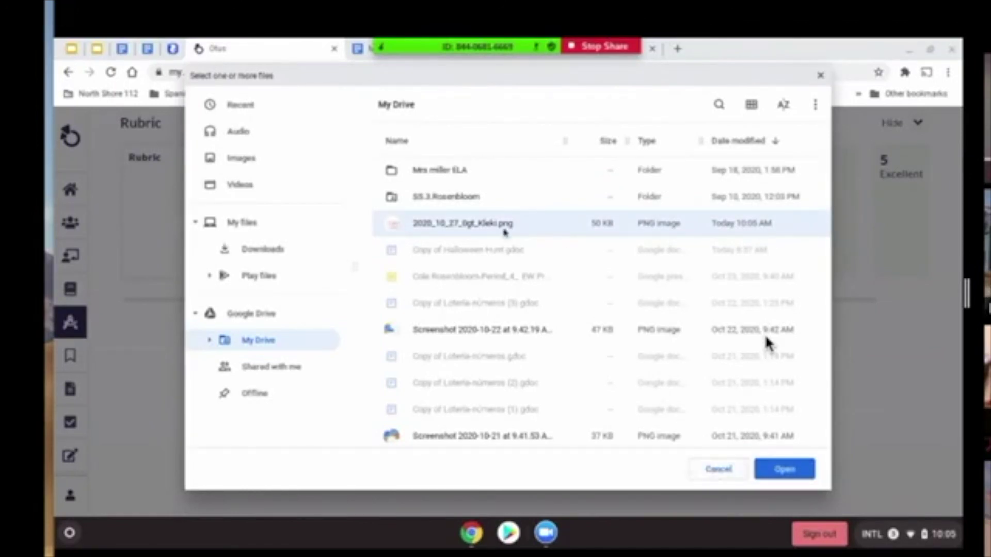
pyautogui.press('Return')
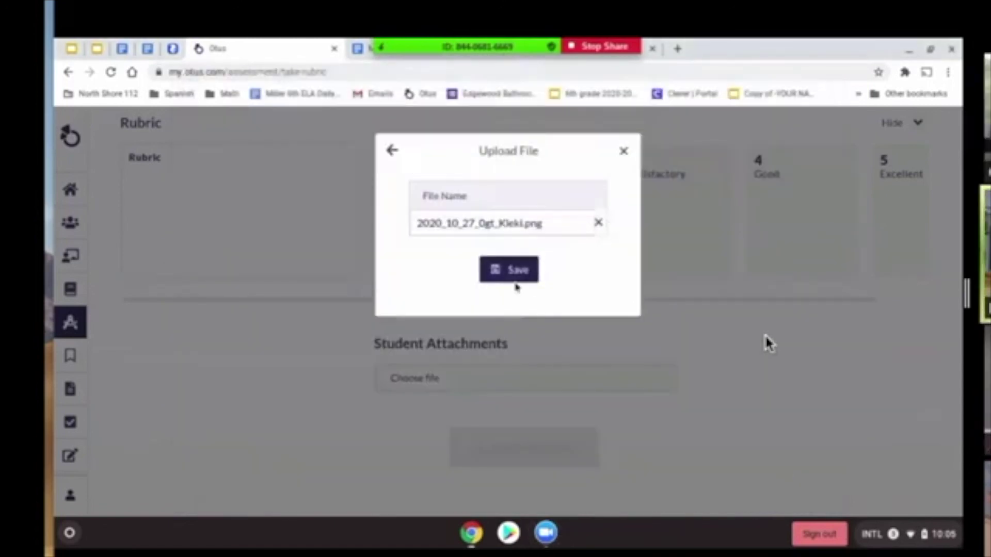
pyautogui.click(516, 272)
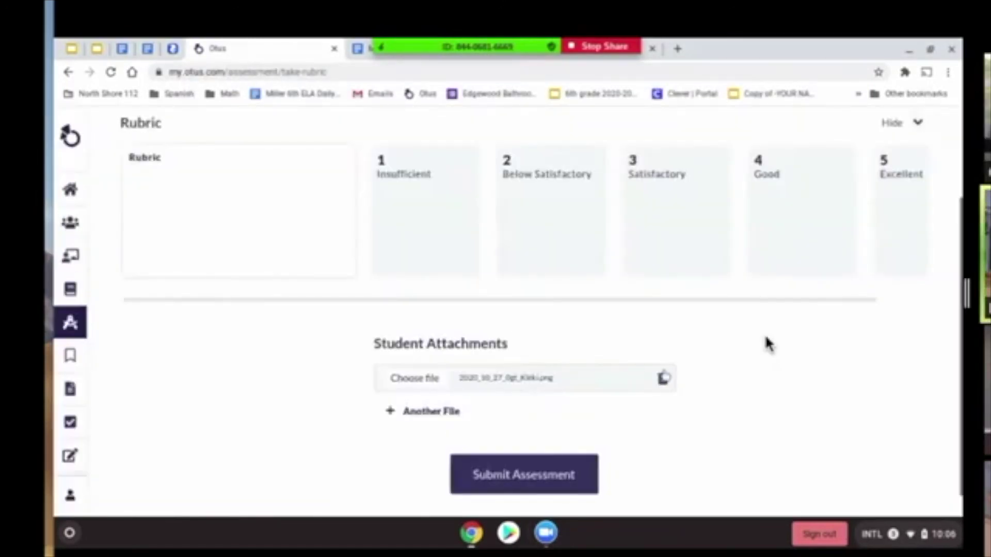